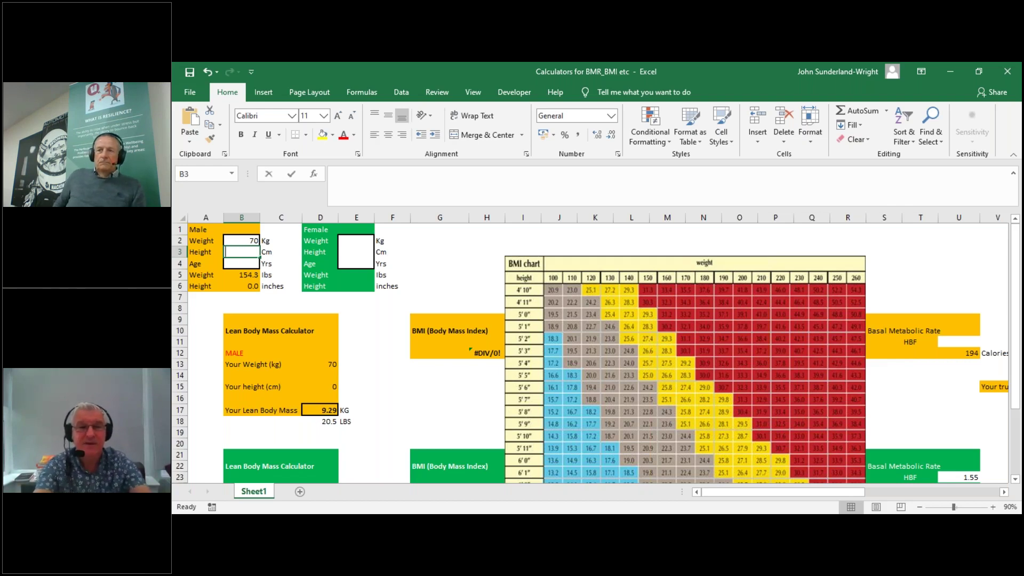
# - Fill in the male measurements with a height of 168 cm and an age of 57 years
pyautogui.write('1')
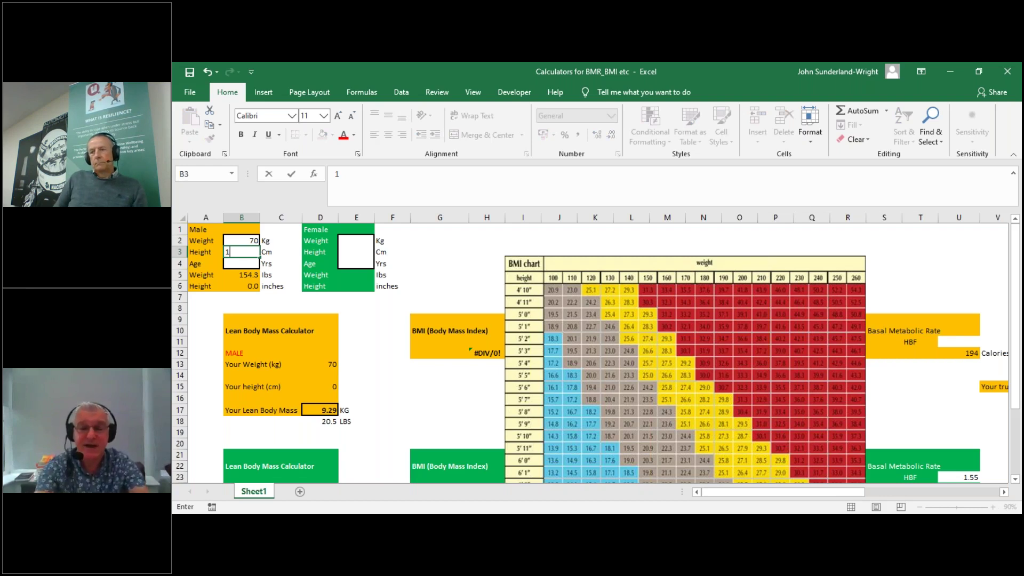
pyautogui.write('68')
pyautogui.press('Return')
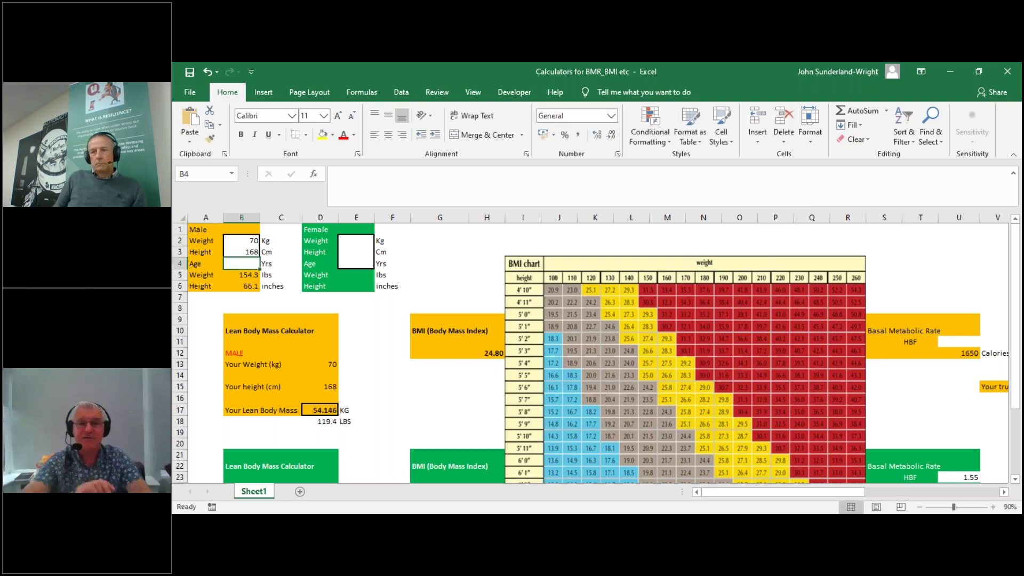
pyautogui.write('5')
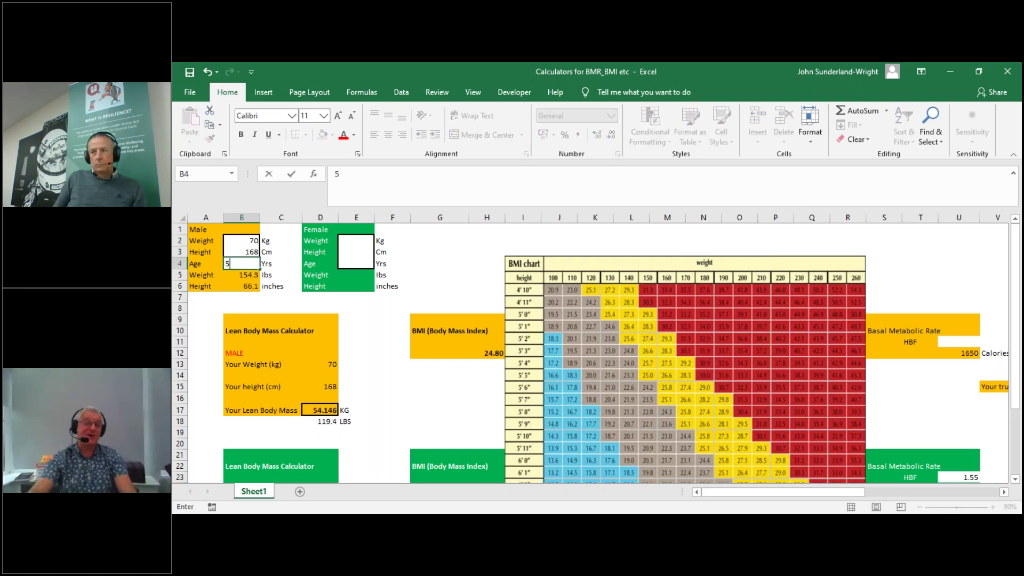
pyautogui.write('7')
pyautogui.press('Return')
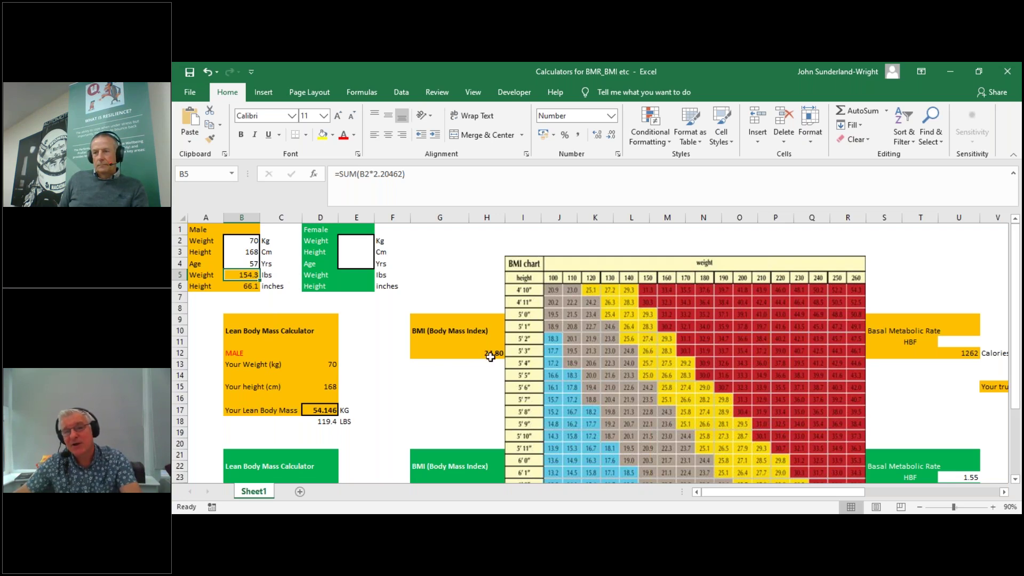
# - Examine the male BMI result and its formula alongside the BMI chart
pyautogui.click(490, 357)
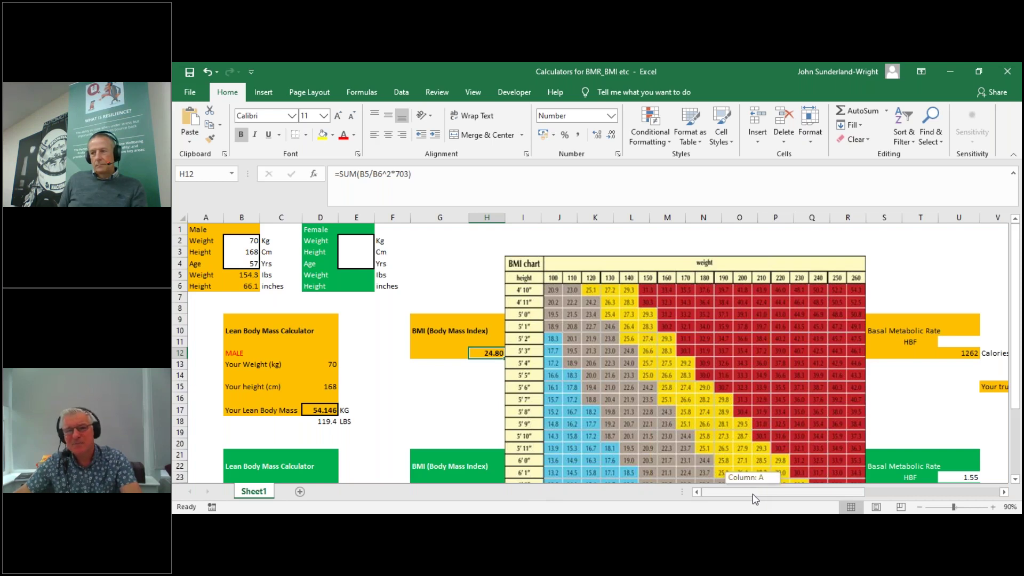
pyautogui.moveTo(753, 493); pyautogui.dragTo(769, 491)
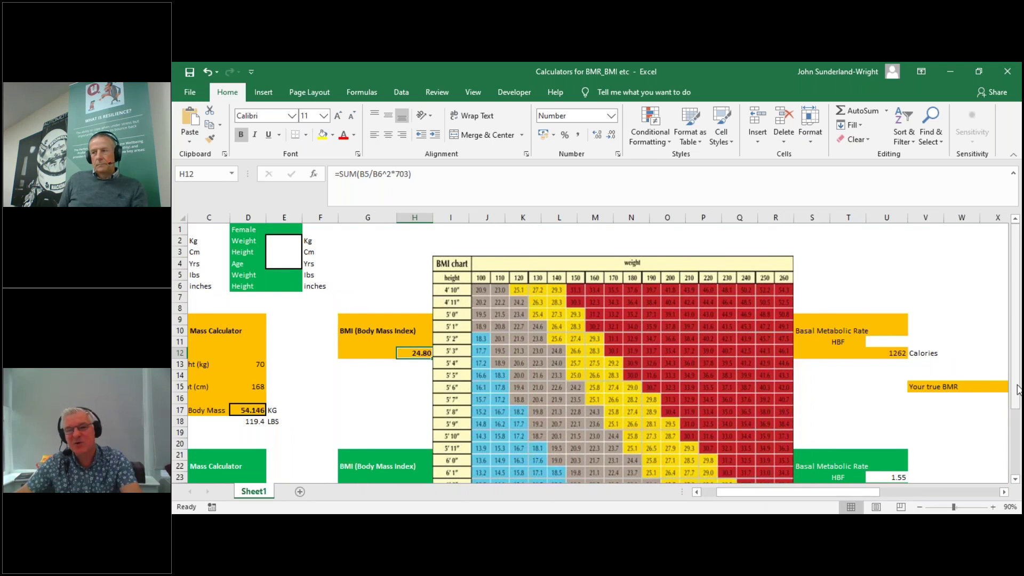
pyautogui.moveTo(1018, 389); pyautogui.dragTo(1020, 416)
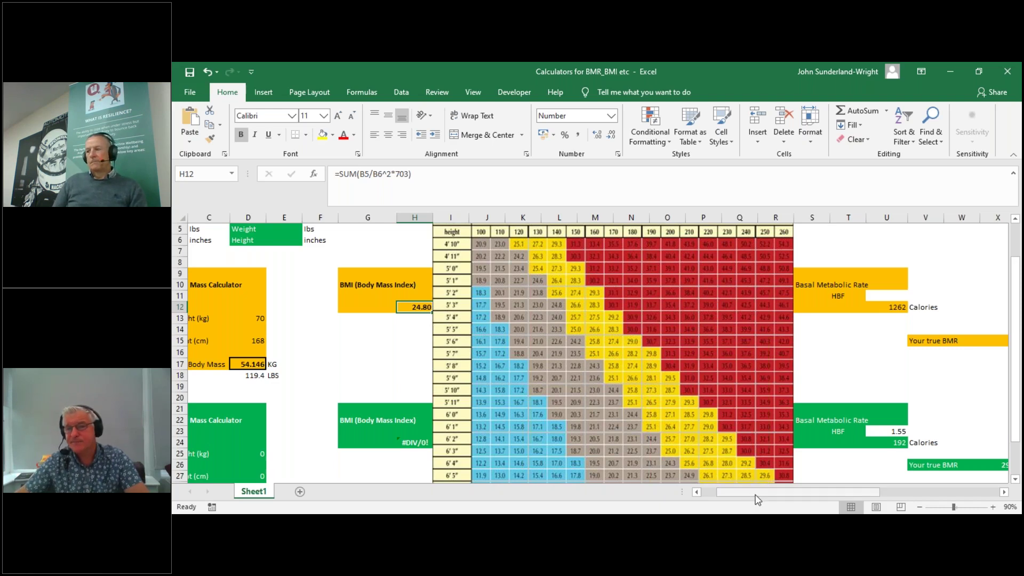
# - Examine the male Basal Metabolic Rate formula and the activity factors listed under Harris Benedict Formula
pyautogui.moveTo(755, 495); pyautogui.dragTo(841, 496)
pyautogui.scroll(-1, 507, 272)
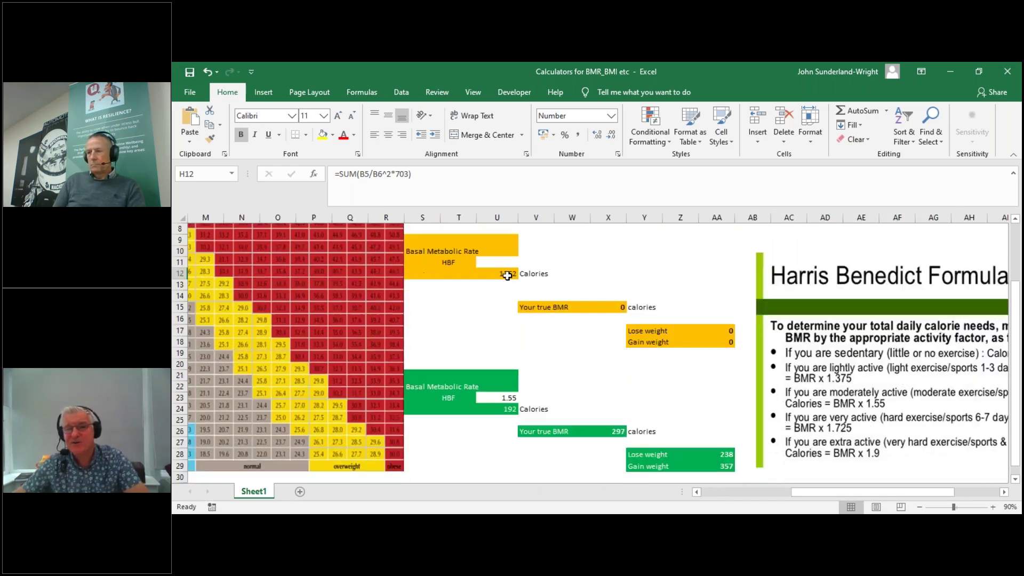
pyautogui.click(508, 273)
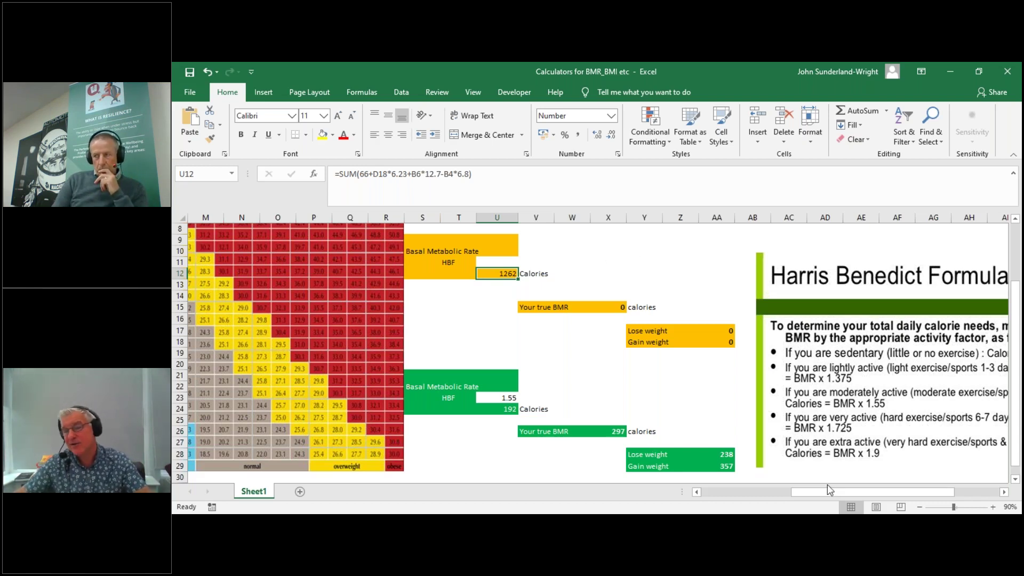
pyautogui.moveTo(826, 491); pyautogui.dragTo(869, 494)
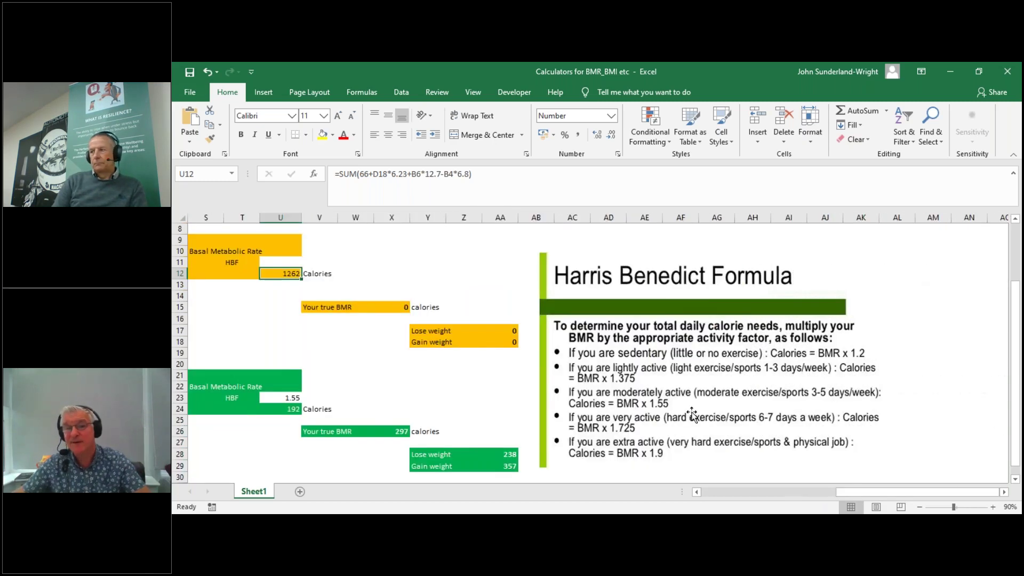
pyautogui.scroll(-1, 693, 415)
pyautogui.scroll(1, 692, 411)
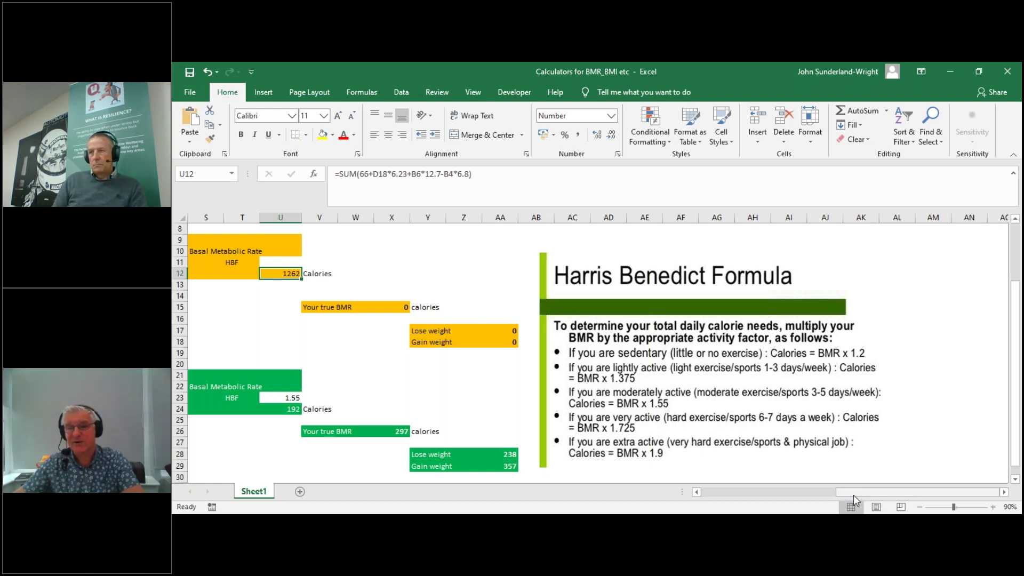
# - Set the male HBF activity factor to 1.55, the Harris Benedict value for moderately active
pyautogui.moveTo(854, 495); pyautogui.dragTo(809, 495)
pyautogui.press('Up')
pyautogui.write('1.55')
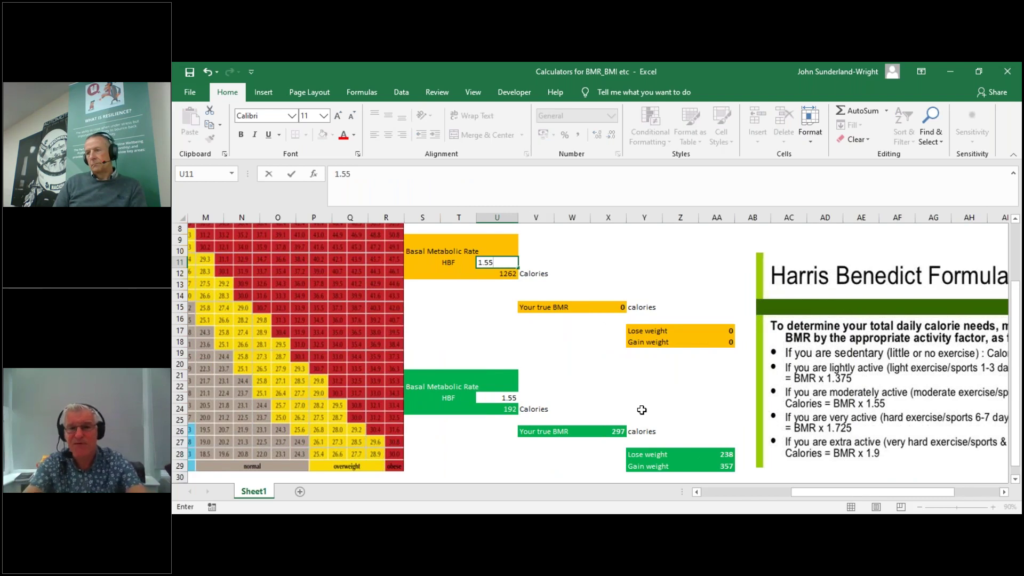
pyautogui.press('Return')
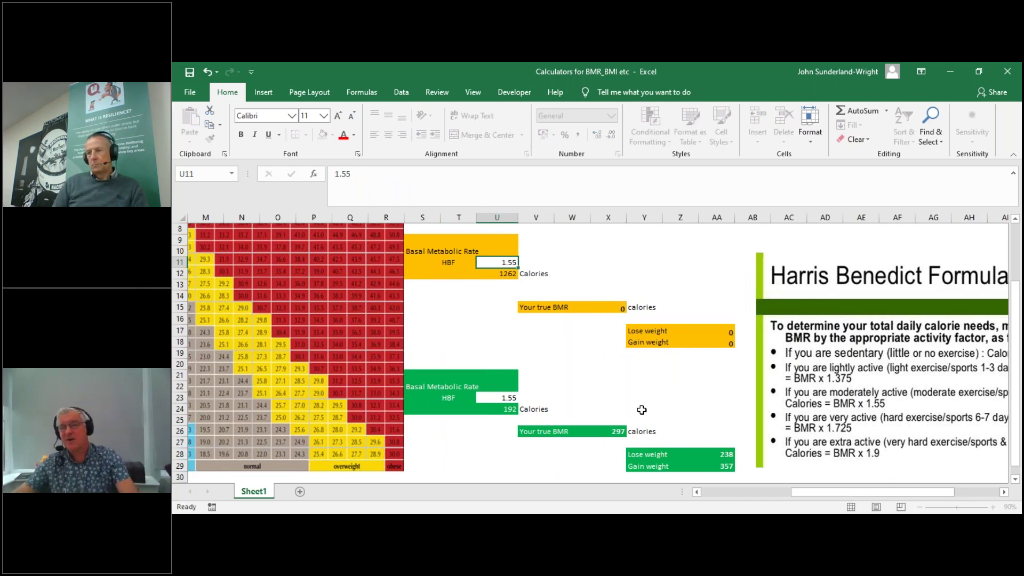
# - Inspect the formulas behind the male true BMR and the Lose weight and Gain weight calorie targets
pyautogui.click(617, 308)
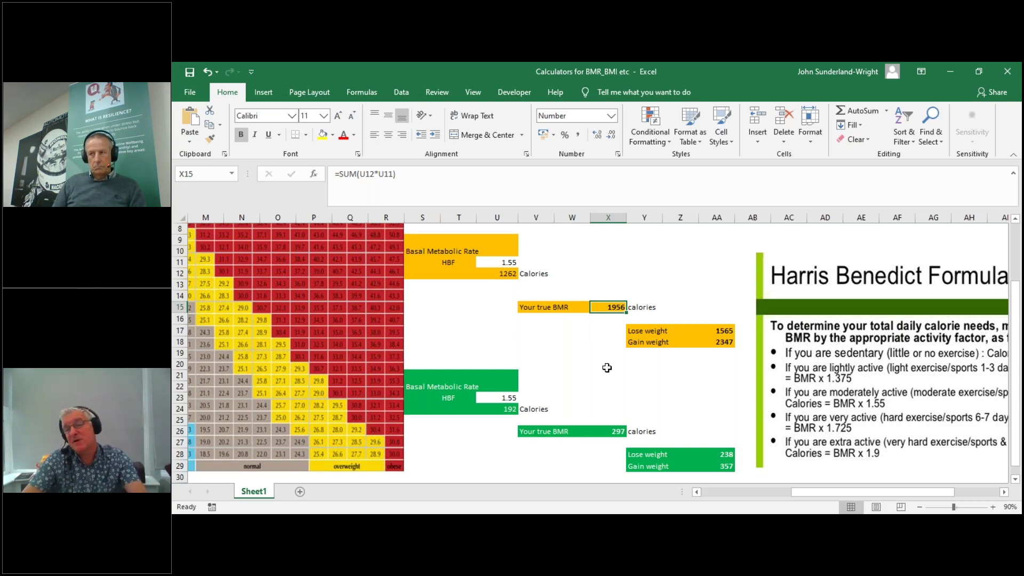
pyautogui.click(720, 332)
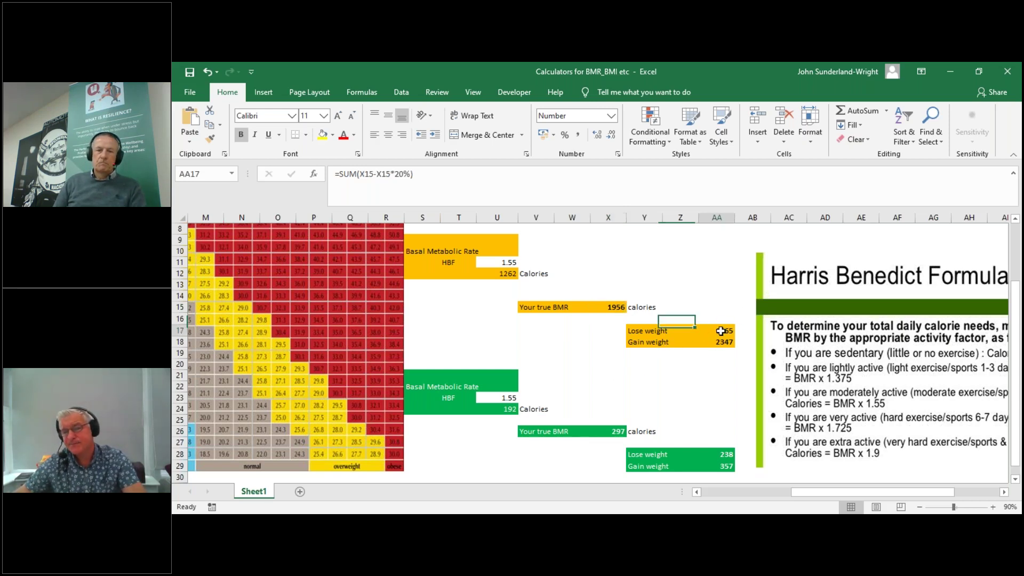
pyautogui.click(726, 370)
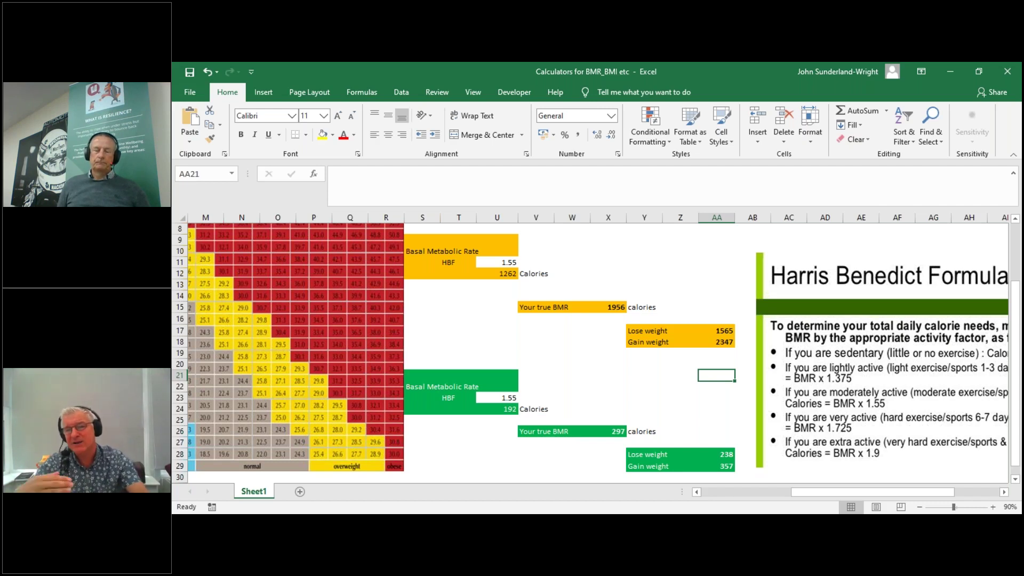
pyautogui.click(718, 330)
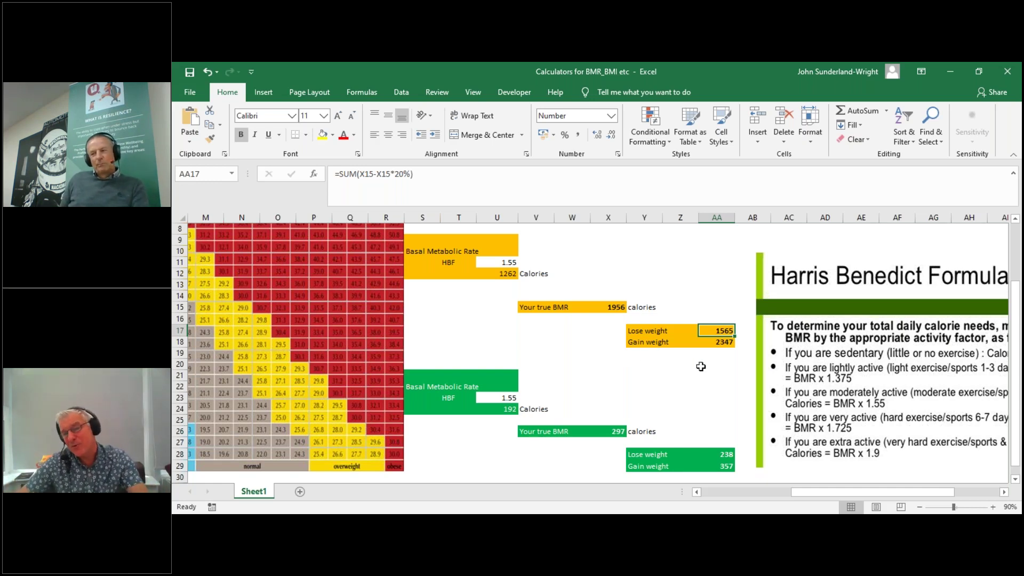
pyautogui.click(716, 344)
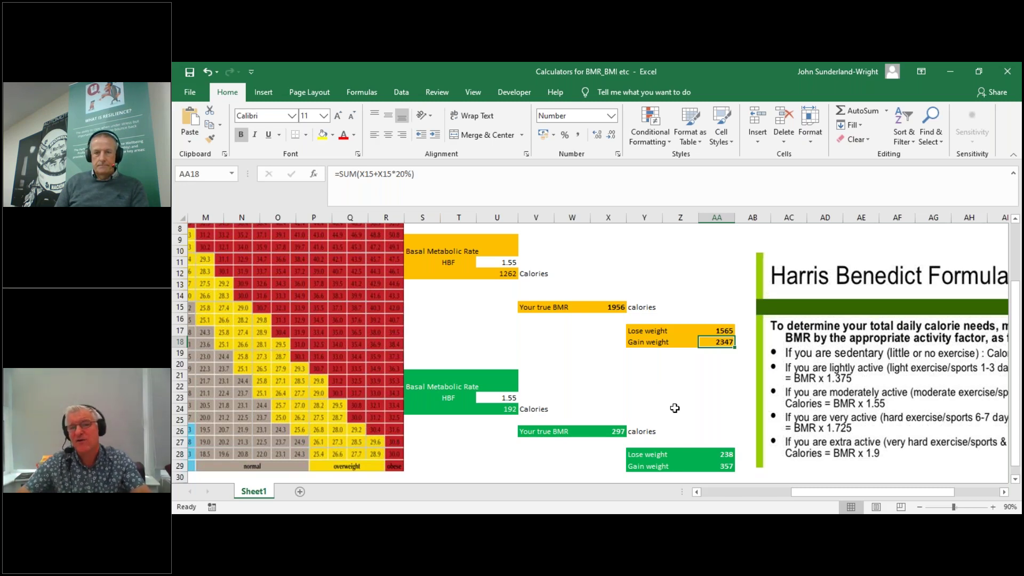
pyautogui.click(619, 303)
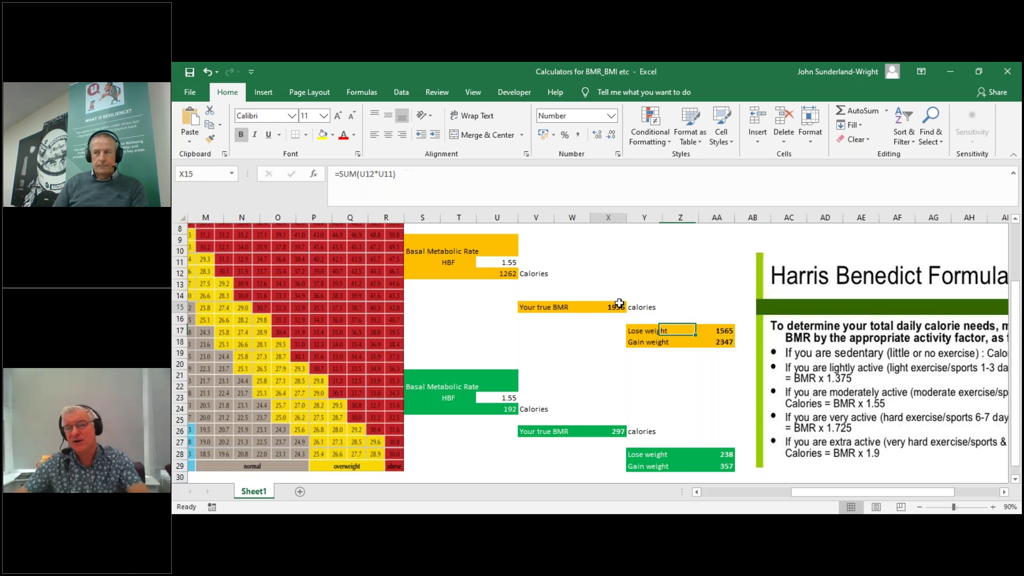
# - Set the male HBF activity factor to 1.725 and check the male true BMR
pyautogui.click(506, 260)
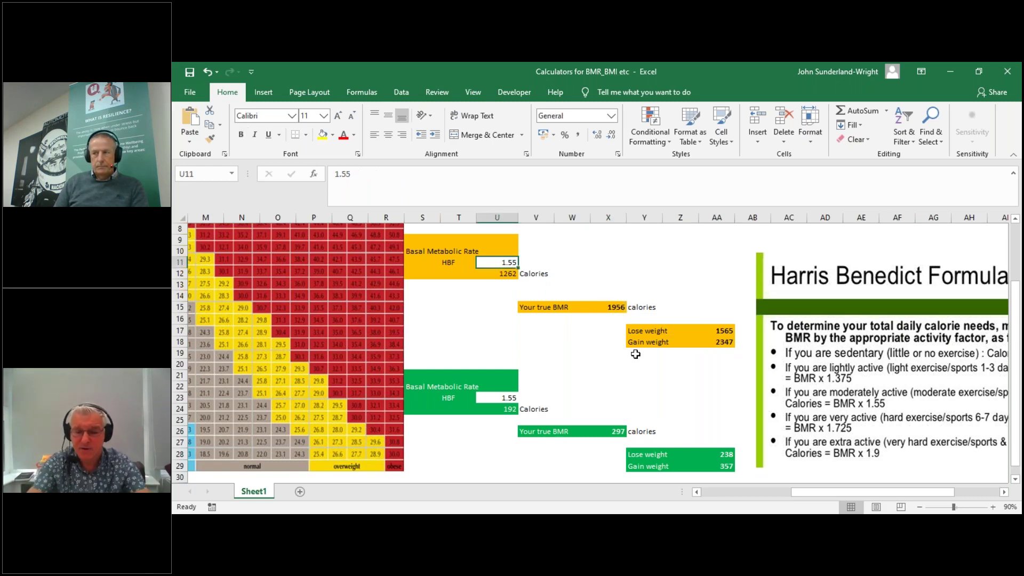
pyautogui.write('1.')
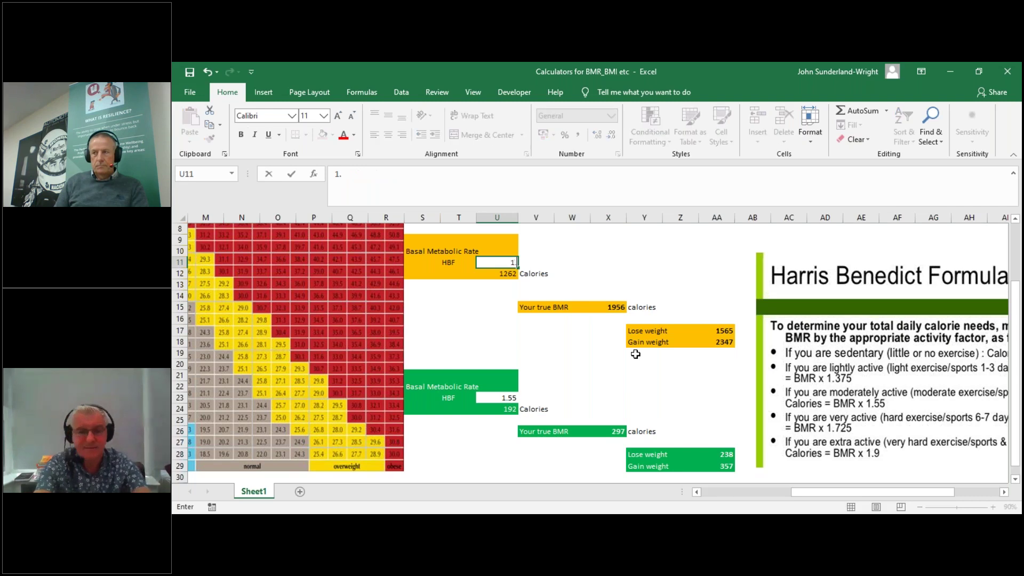
pyautogui.write('725')
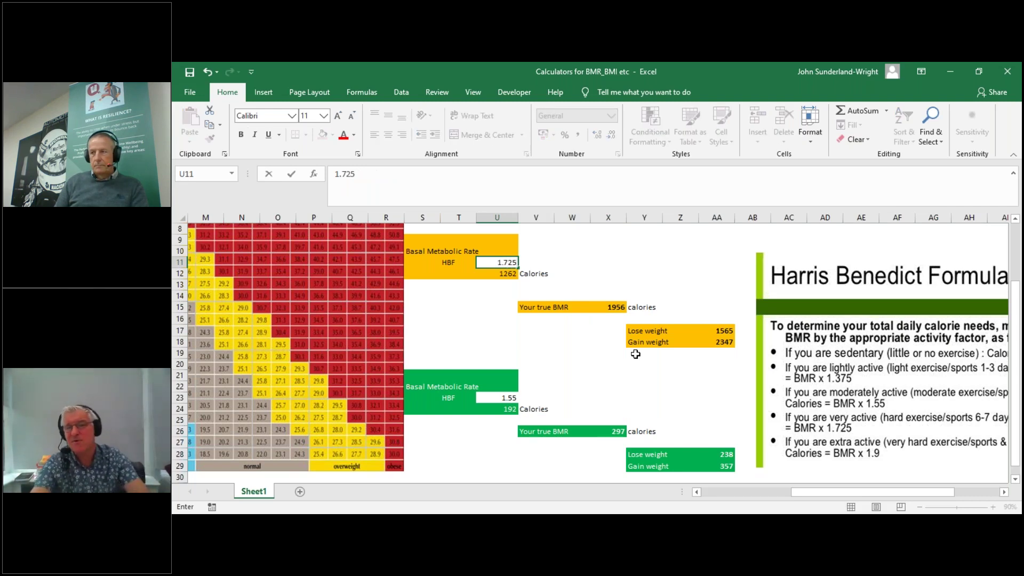
pyautogui.hotkey('ctrl', 'Return')
pyautogui.press('Return')
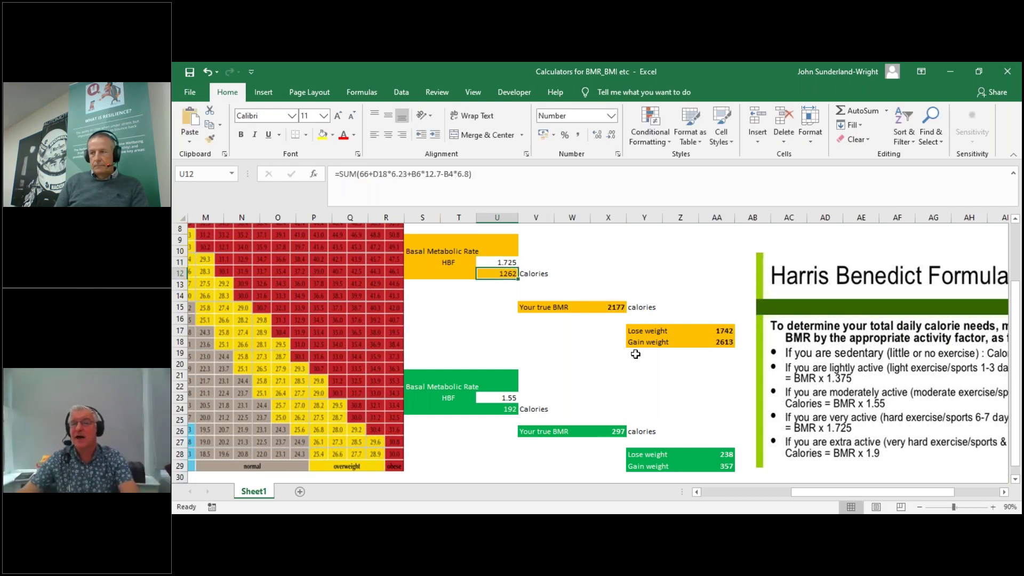
pyautogui.click(604, 307)
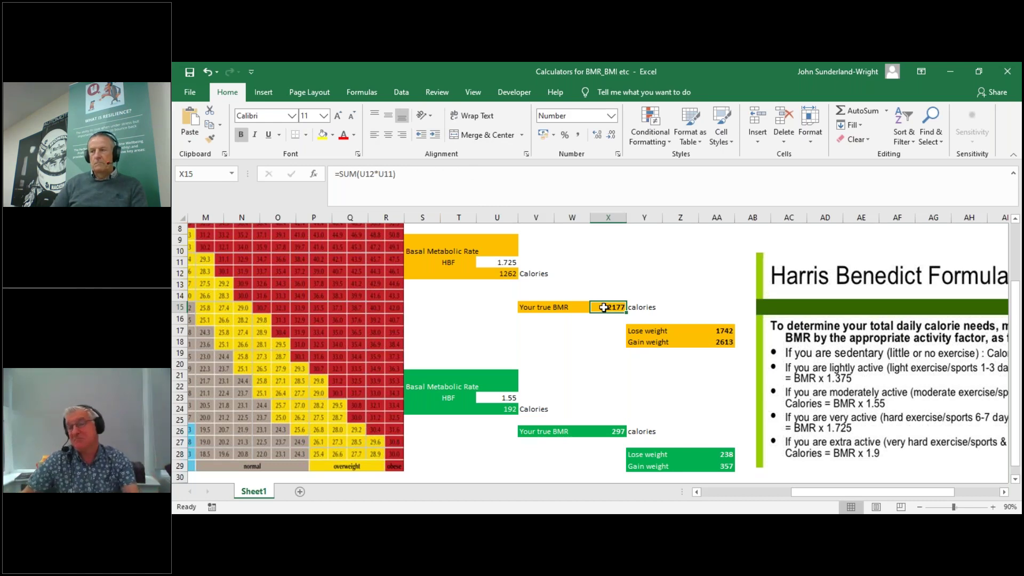